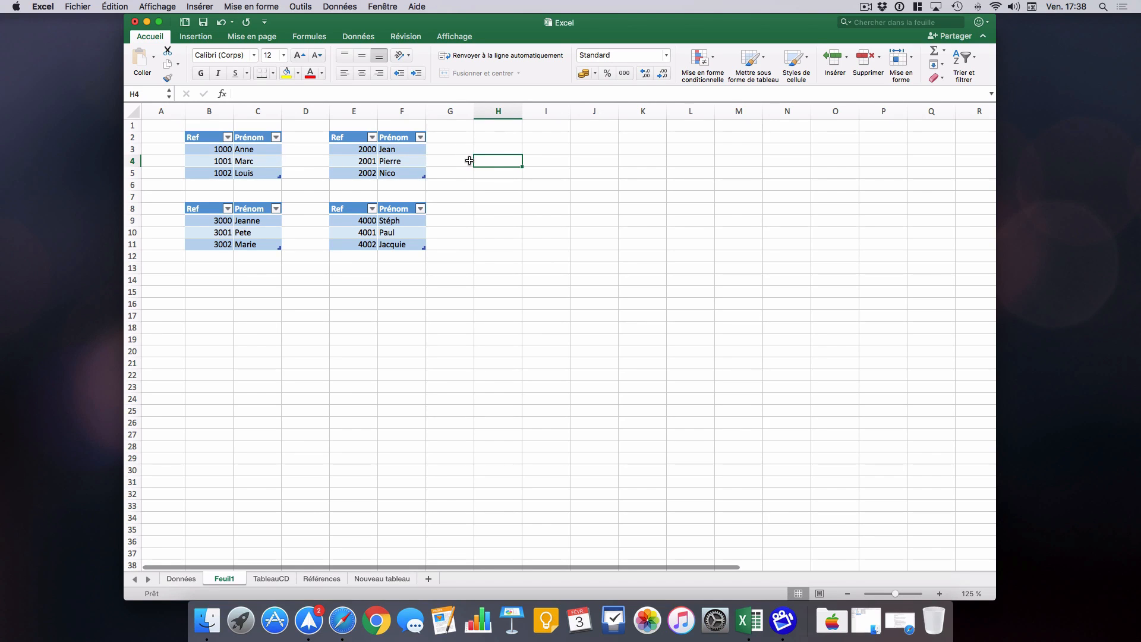
Step: Enter the direct reference =C4 in cell H4
text(=)
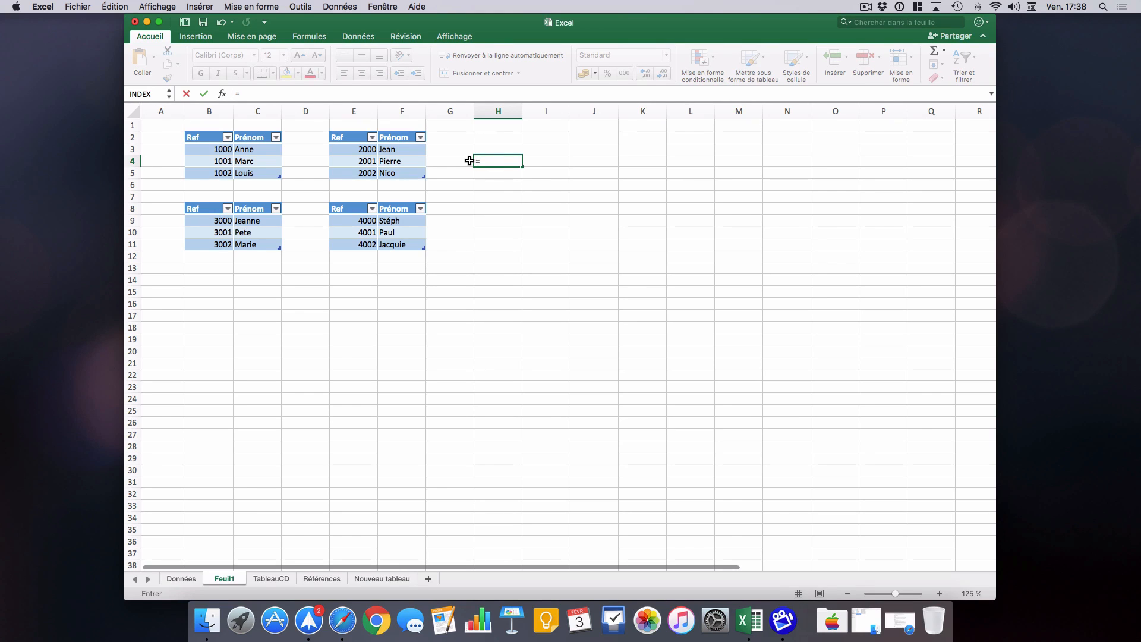
text(C4)
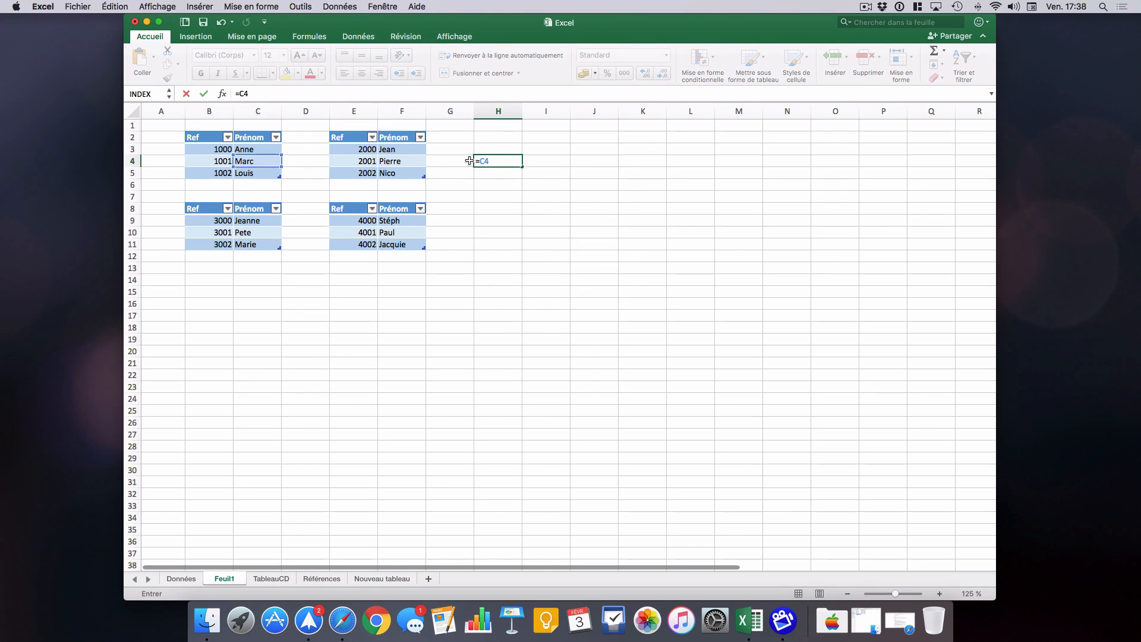
key(Return)
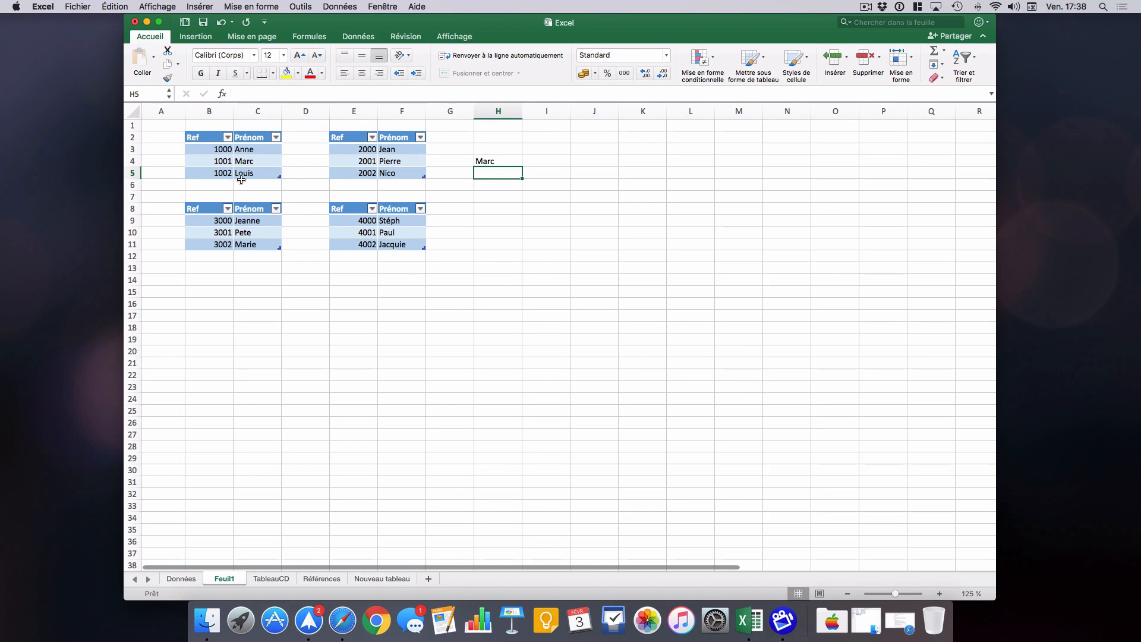
Step: In cell H7, enter an INDEX formula returning row 3, column 2 of the whole table B2:C5, headers included
click(500, 196)
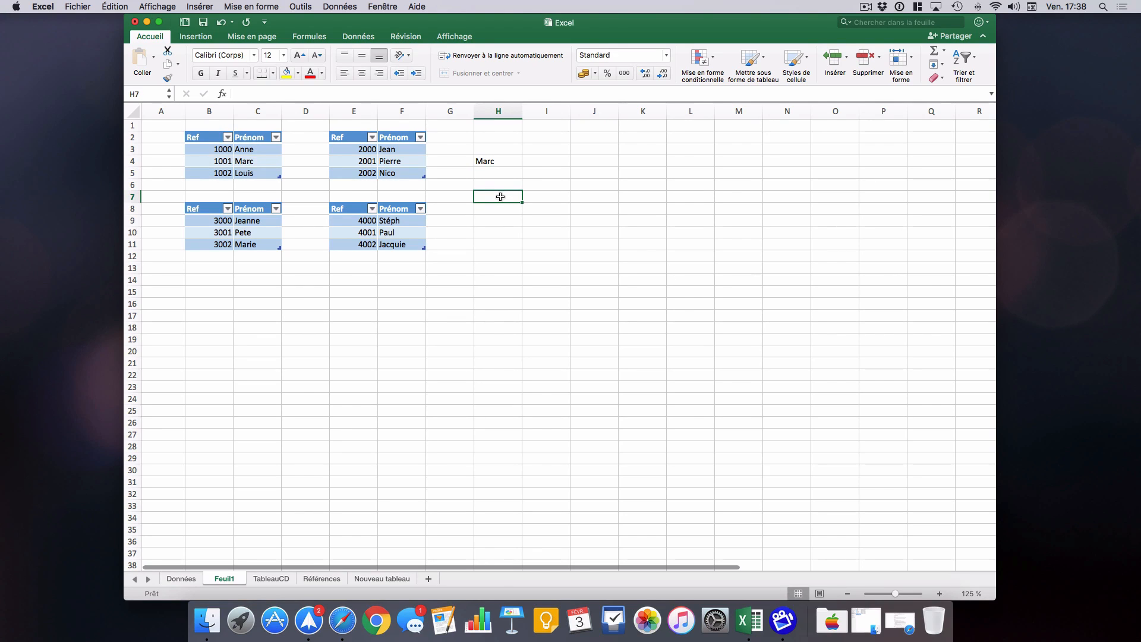
text(=)
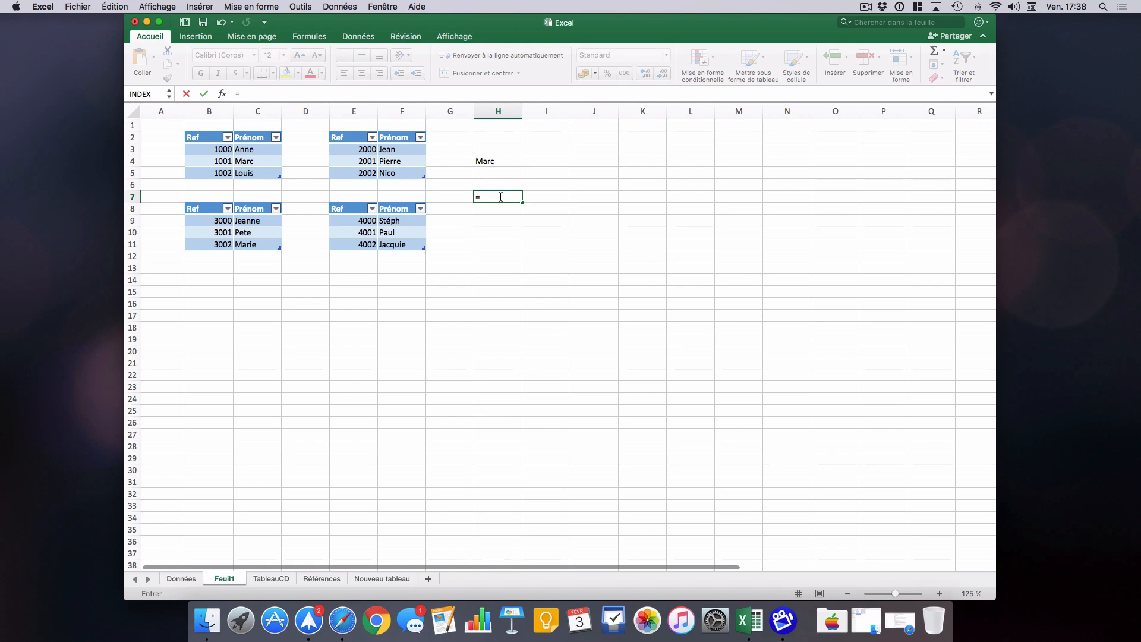
text(INDEX)
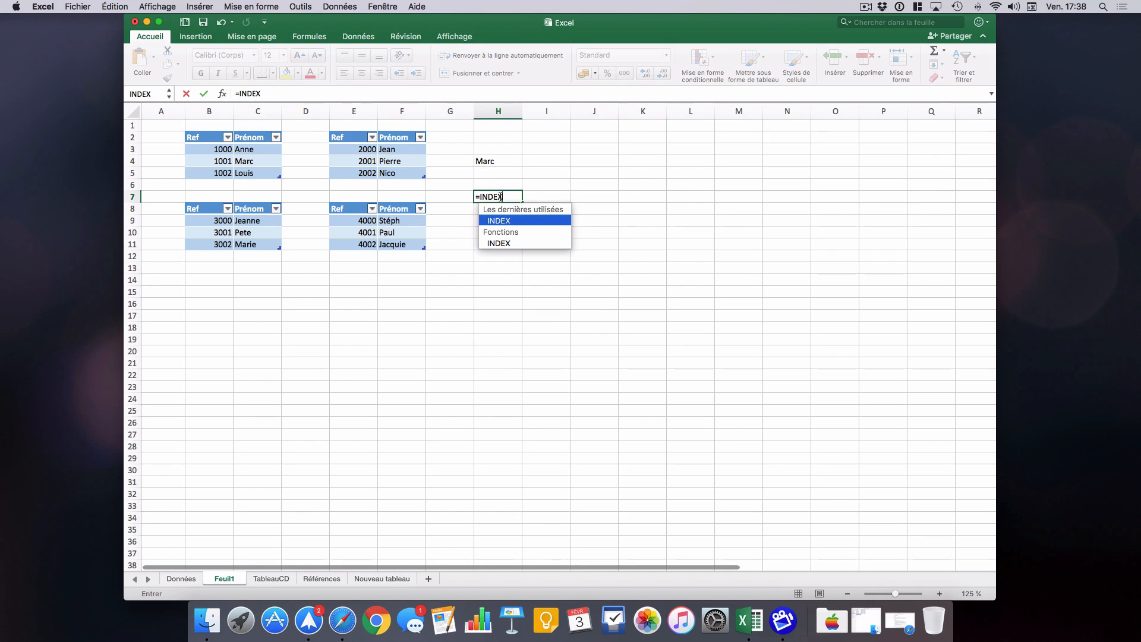
text(()
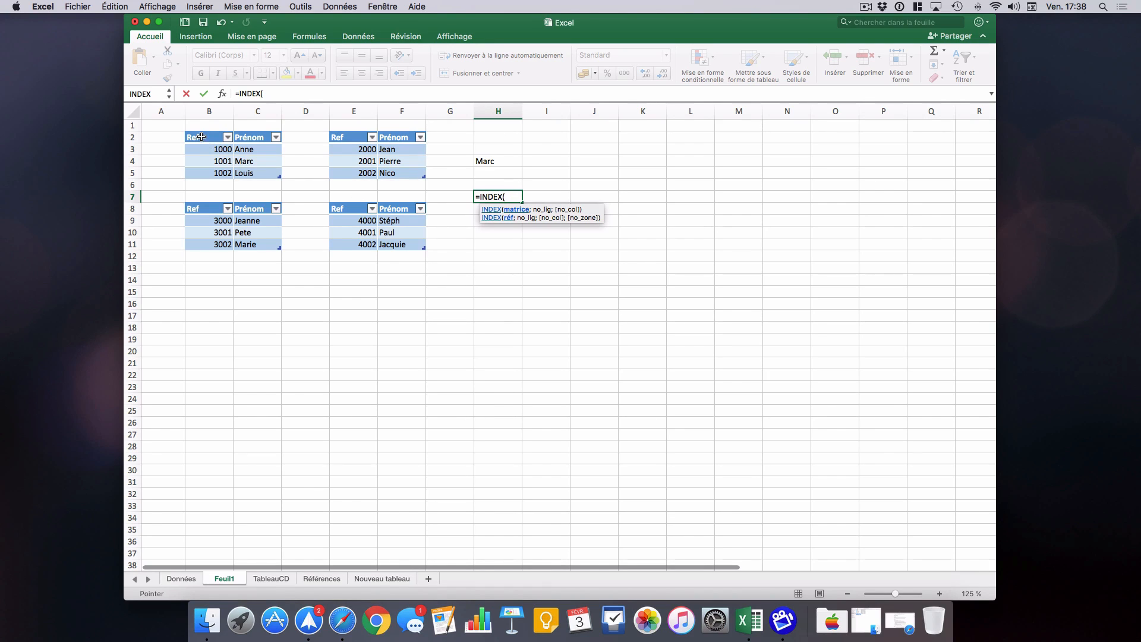
drag(201, 137, 254, 172)
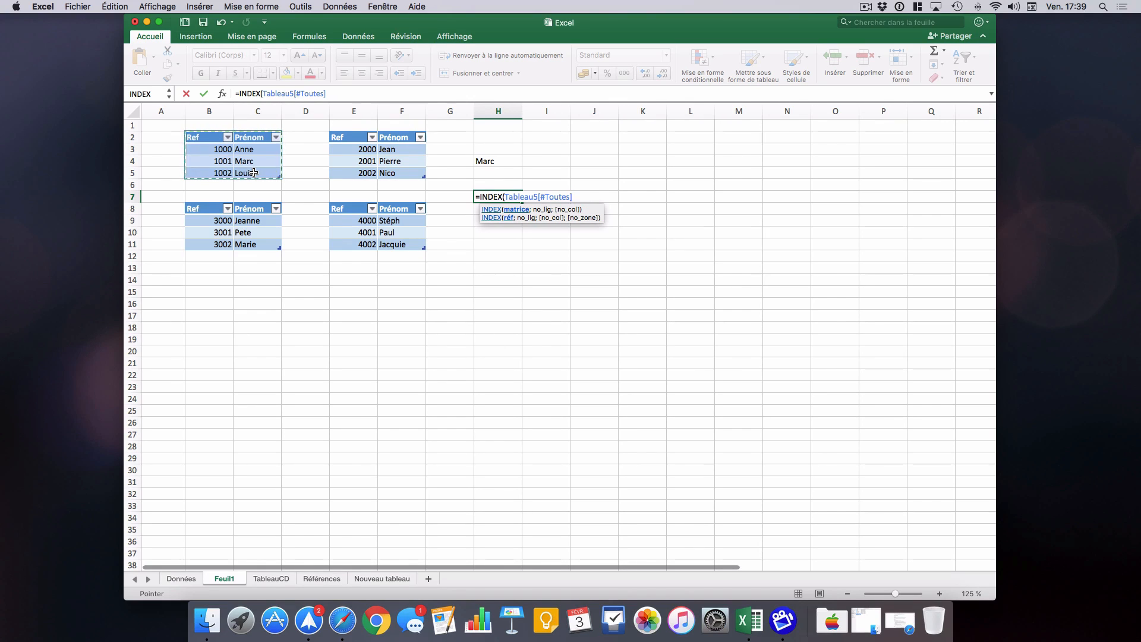
text(;)
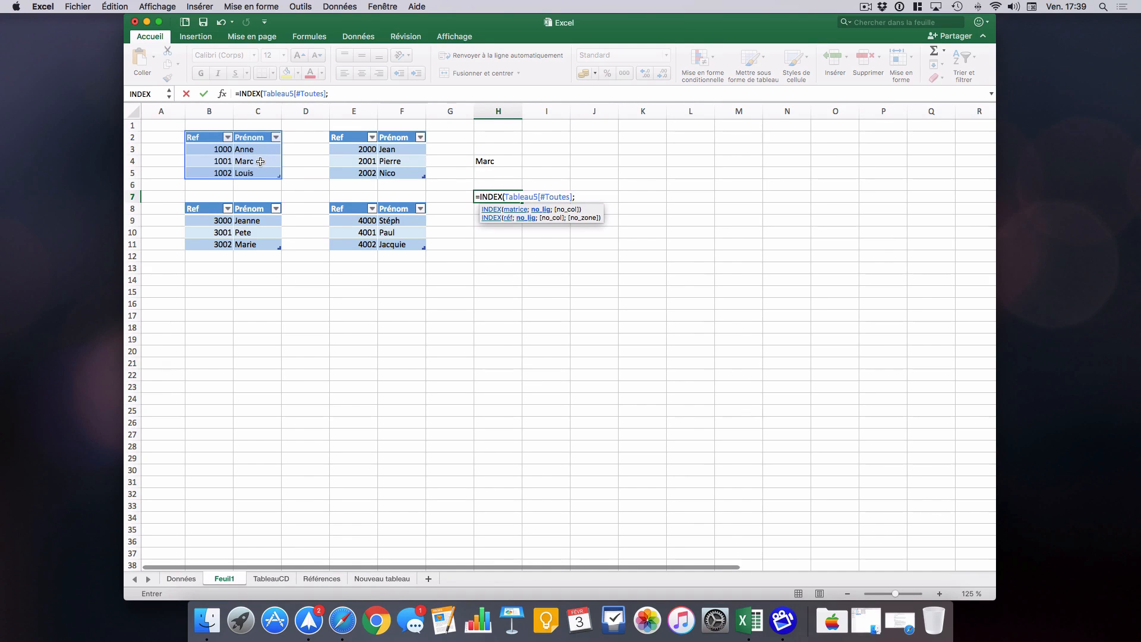
text(3;)
text(2)
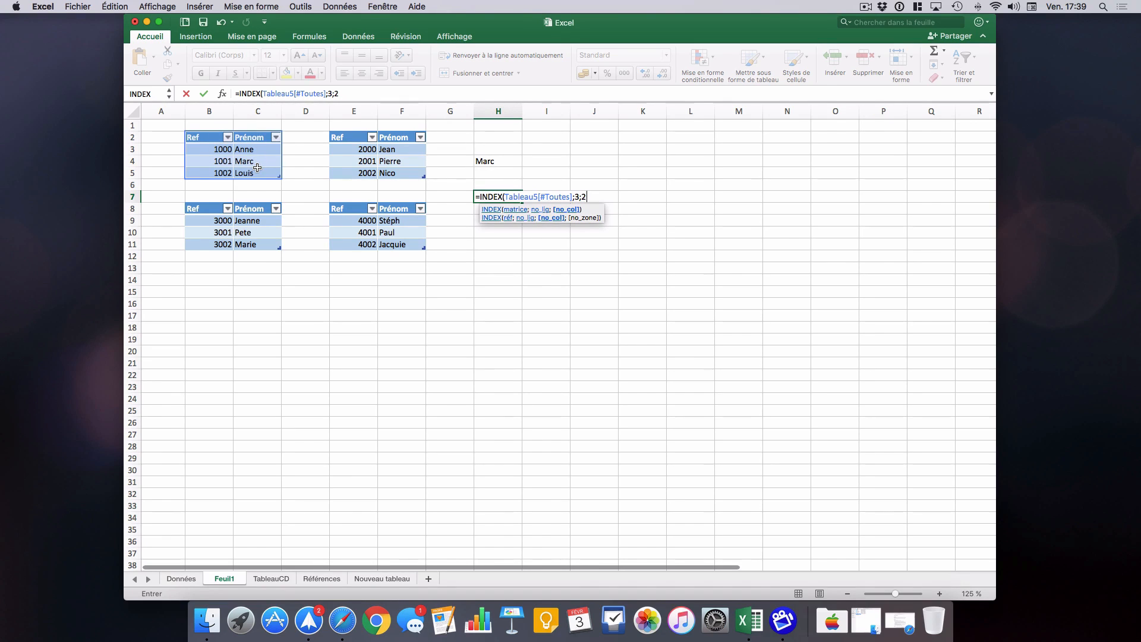
text())
key(Return)
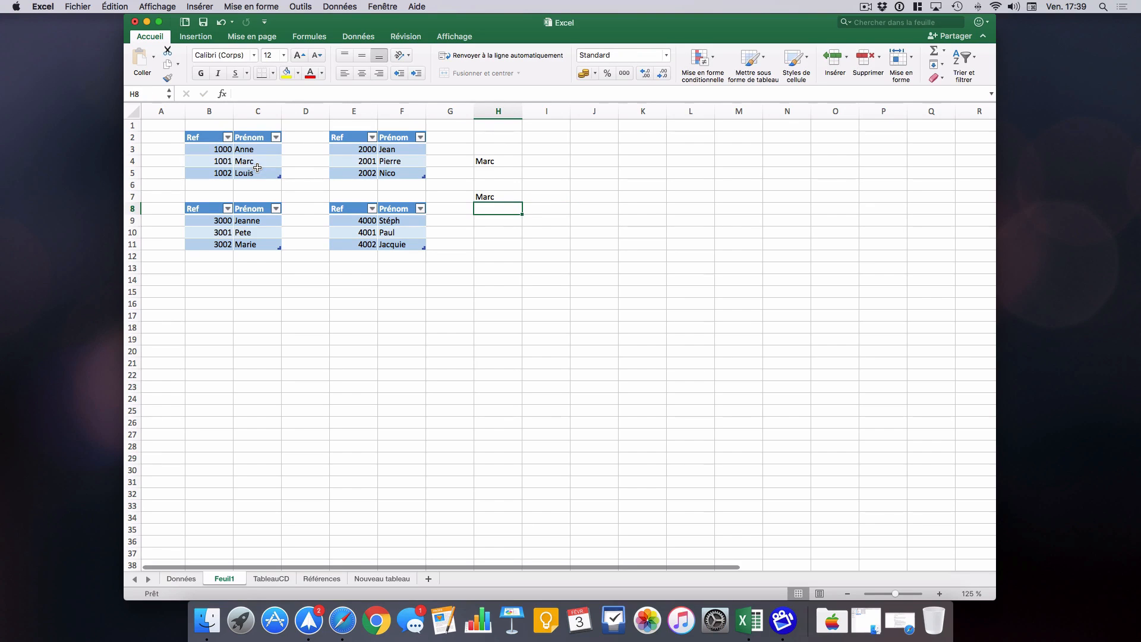
Step: Edit H7's INDEX formula so its reference is a parenthesised list of all four tables with headers: Tableau5, Tableau7, Tableau6, Tableau8
click(514, 201)
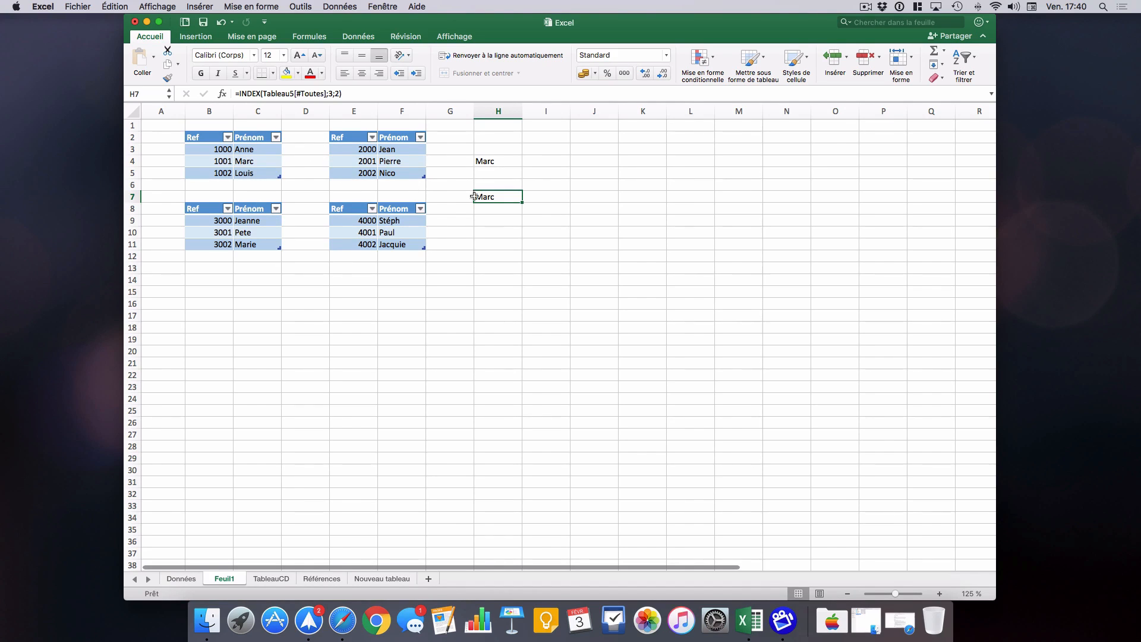
double_click(498, 198)
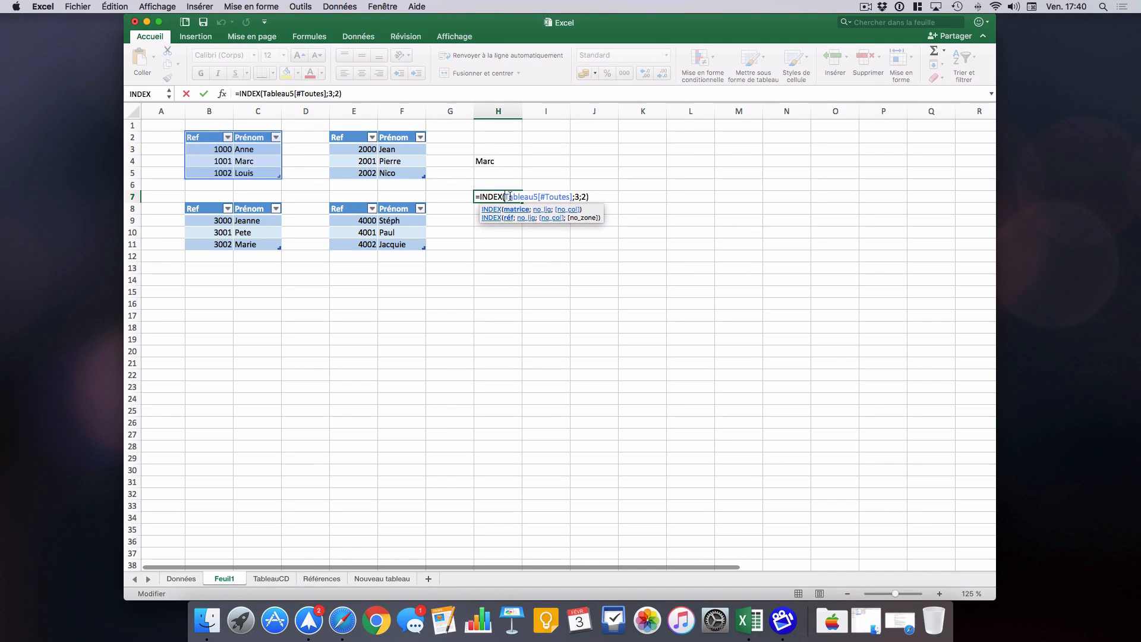
text(()
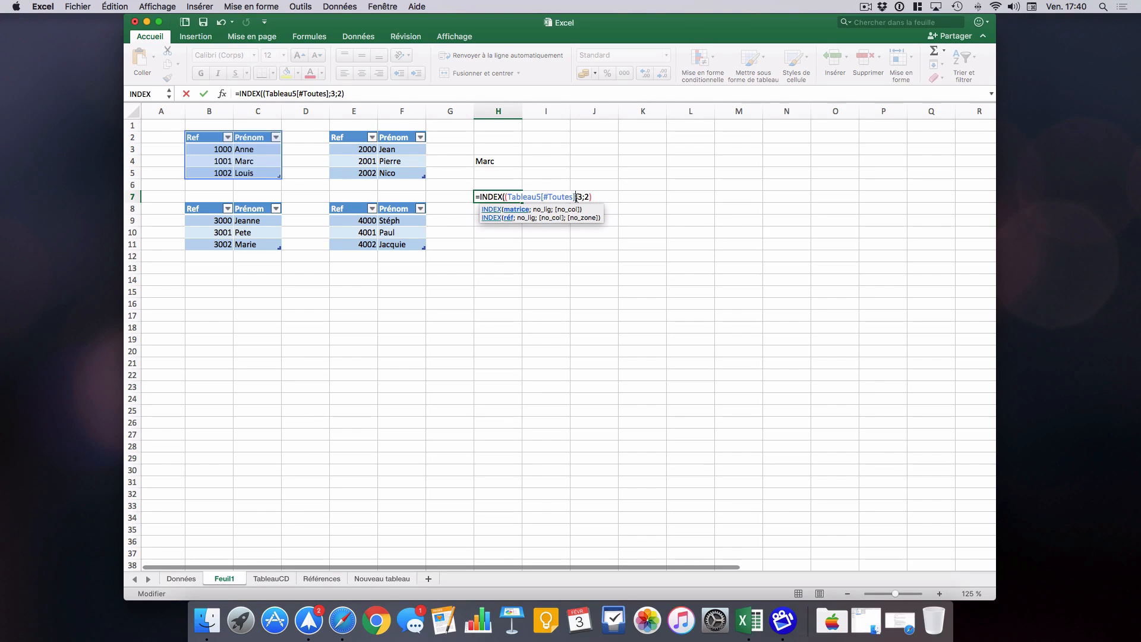
text())
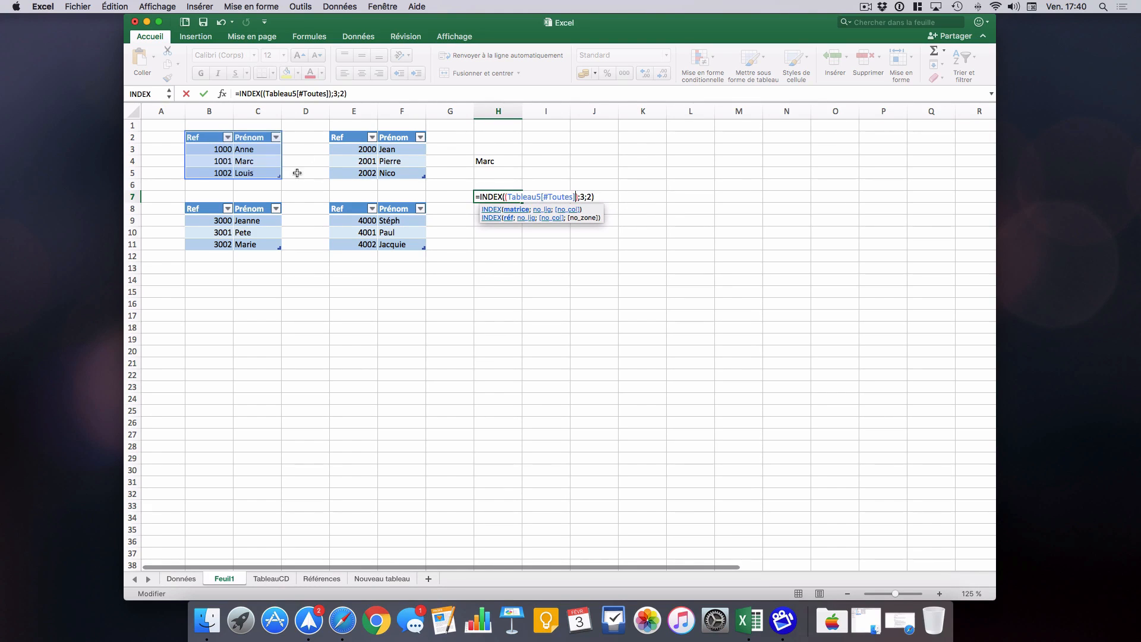
text(;)
drag(350, 139, 405, 173)
text(;)
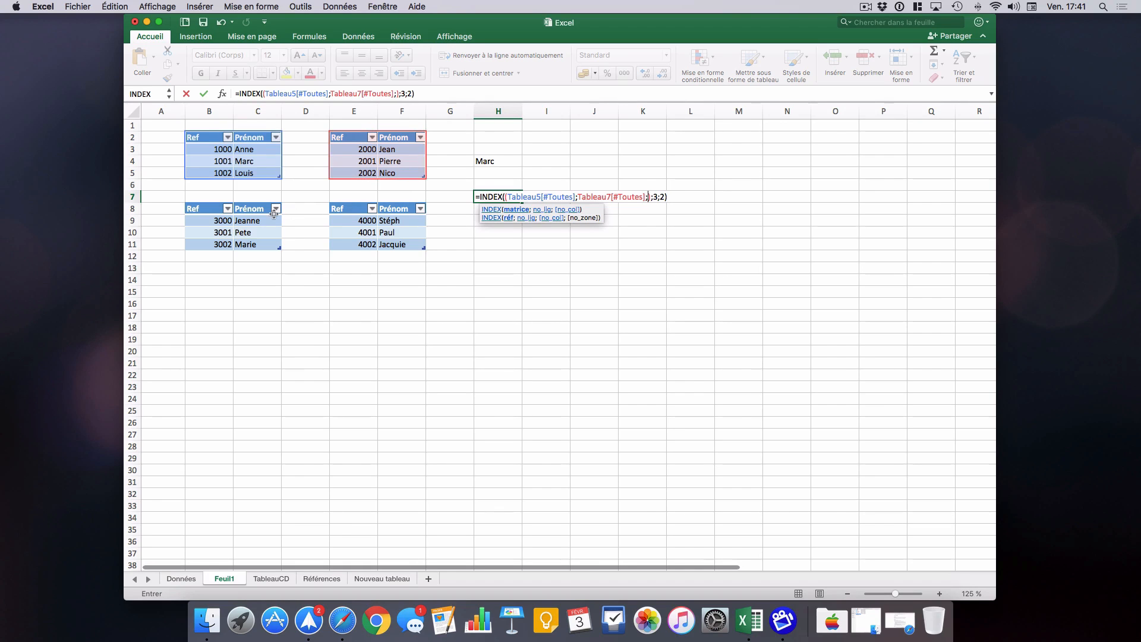
click(215, 211)
drag(238, 217, 278, 244)
text(;)
click(360, 209)
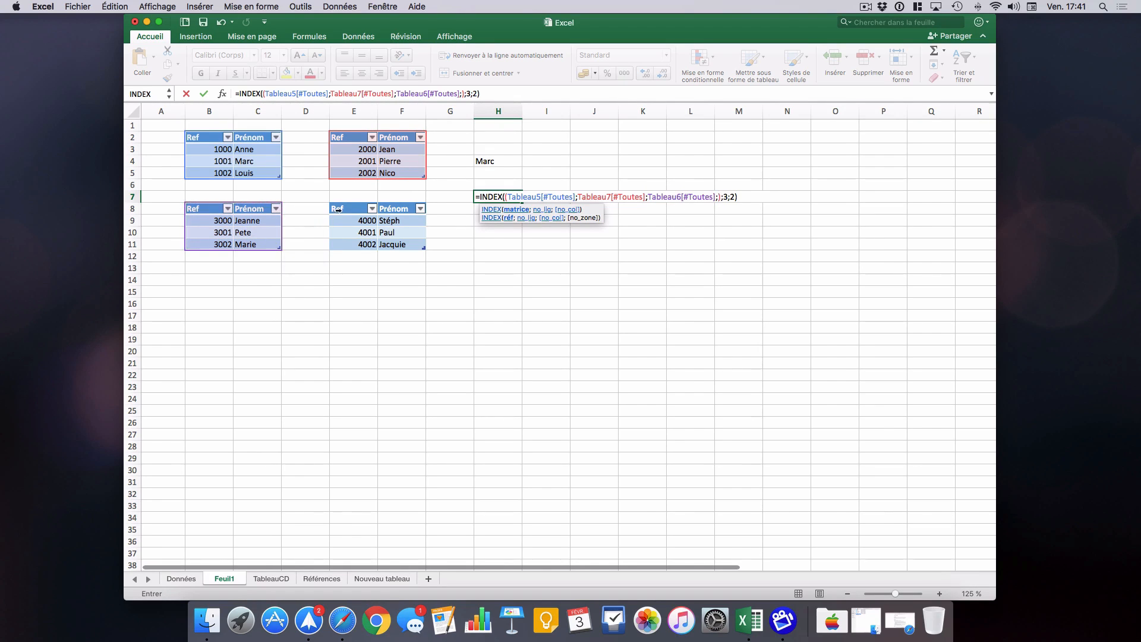
drag(360, 209, 393, 243)
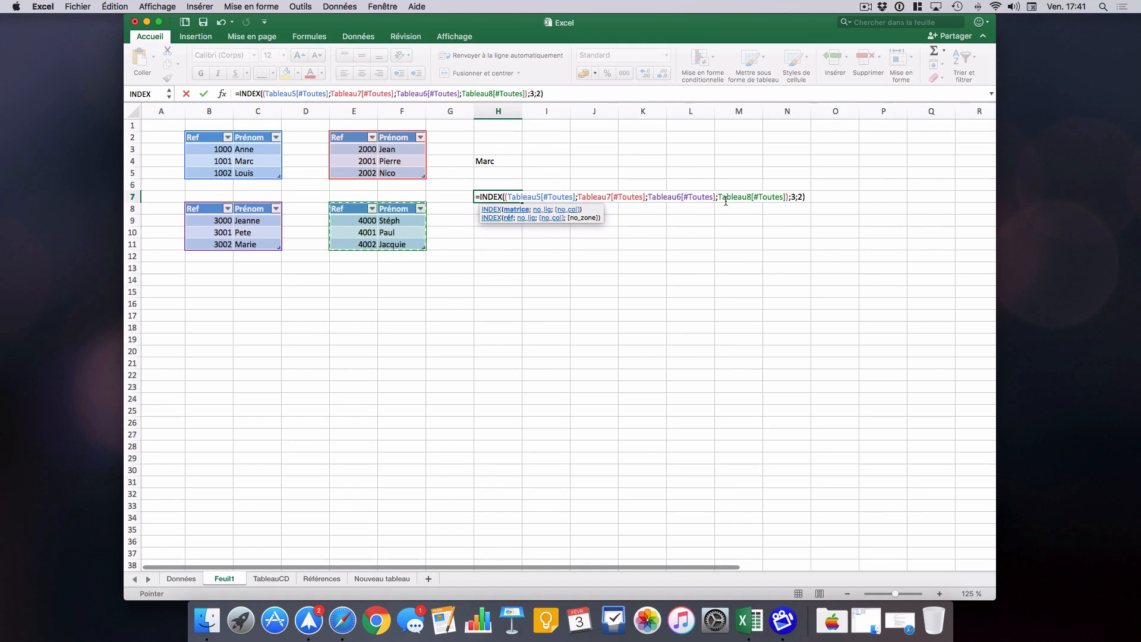
Step: Add 4 as the area number after the column argument of H7's INDEX formula and validate it
click(801, 197)
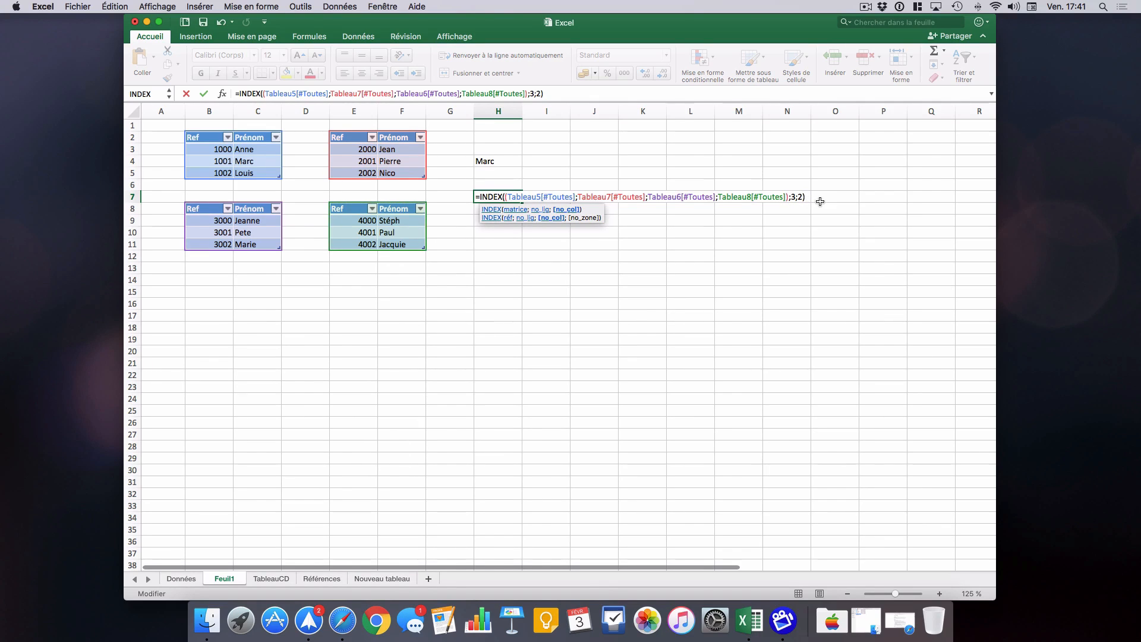
text(;)
text(4)
key(Return)
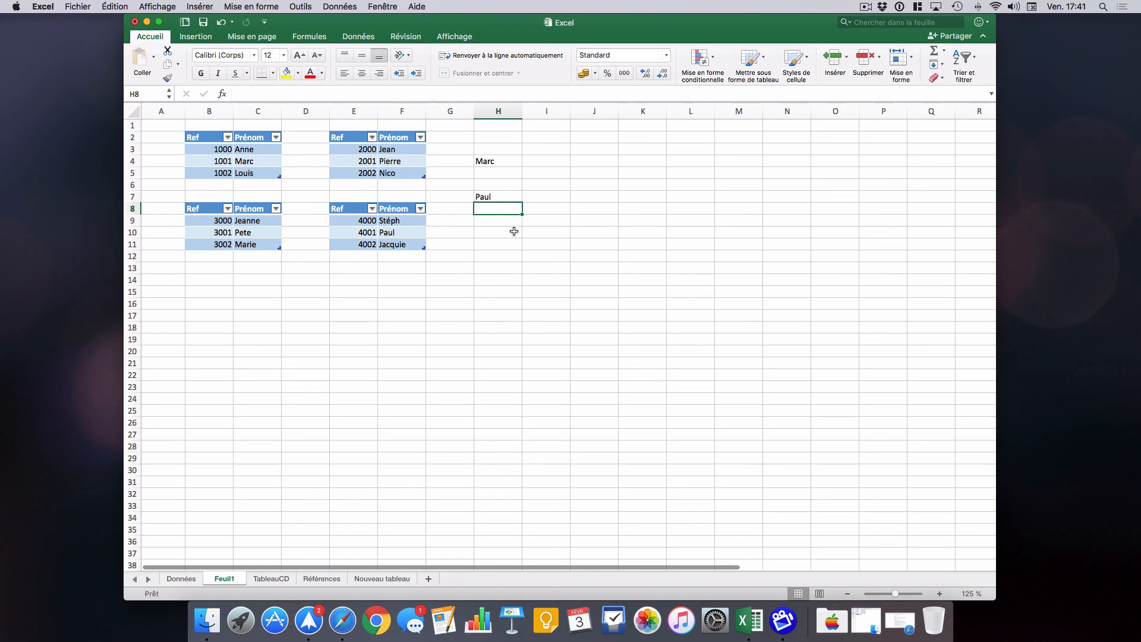
Step: Check H7's result against cell F10 and the fourth table, E8:F11
click(407, 232)
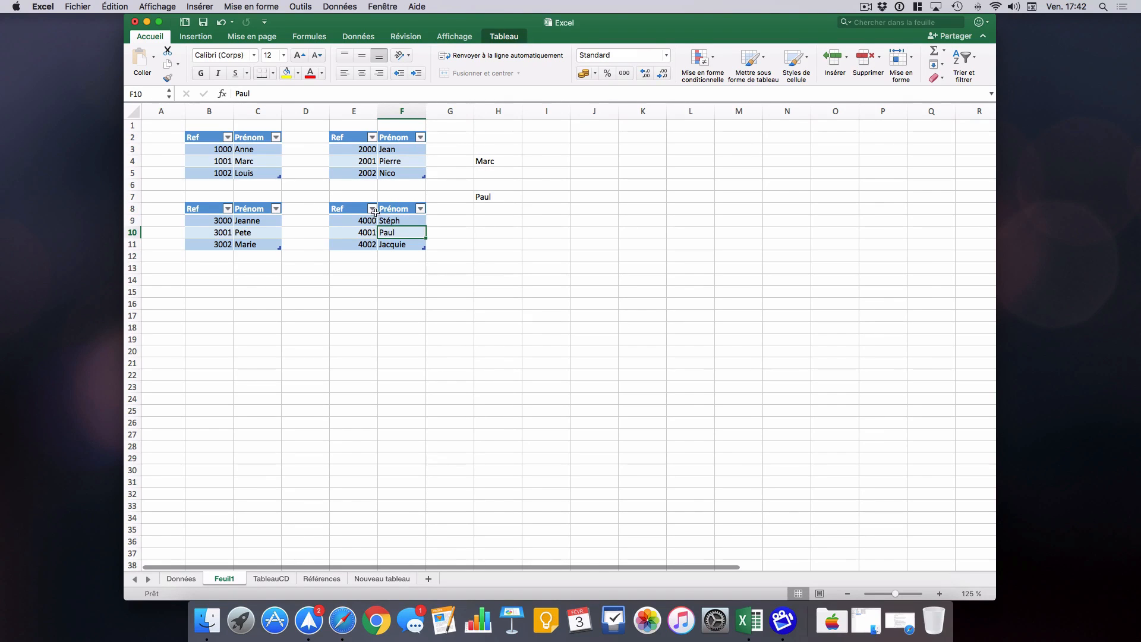
drag(355, 208, 397, 244)
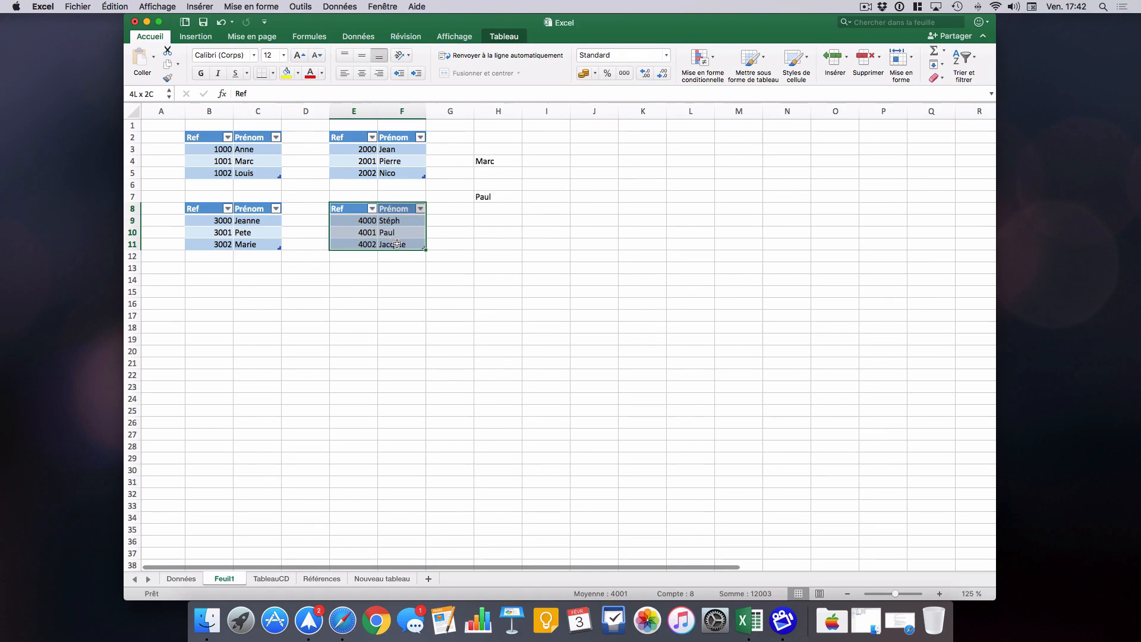
click(538, 243)
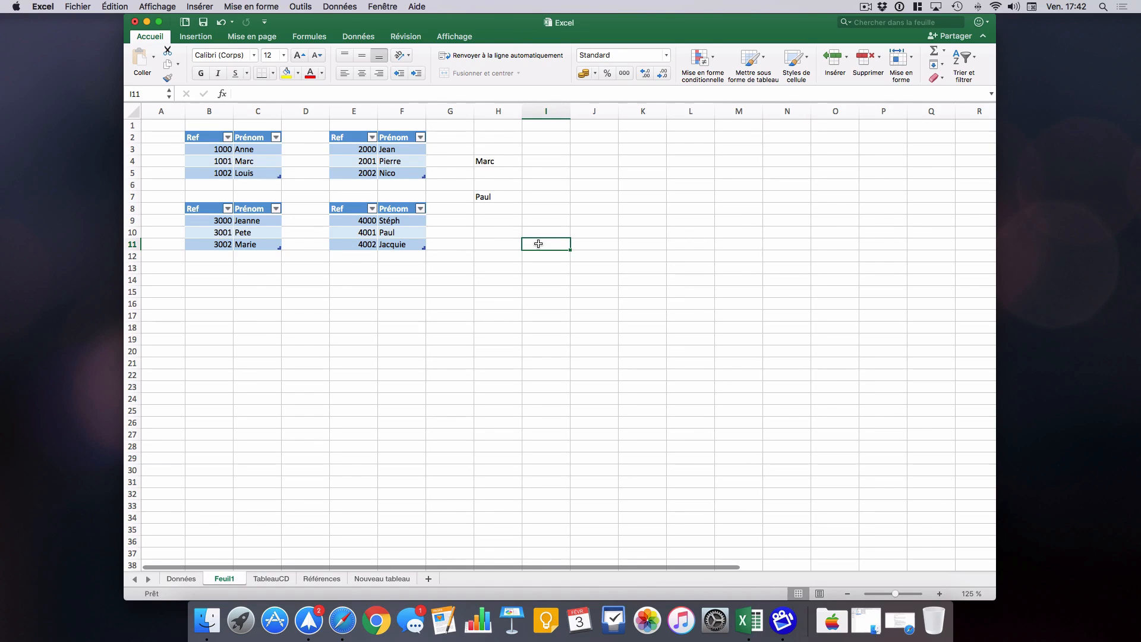